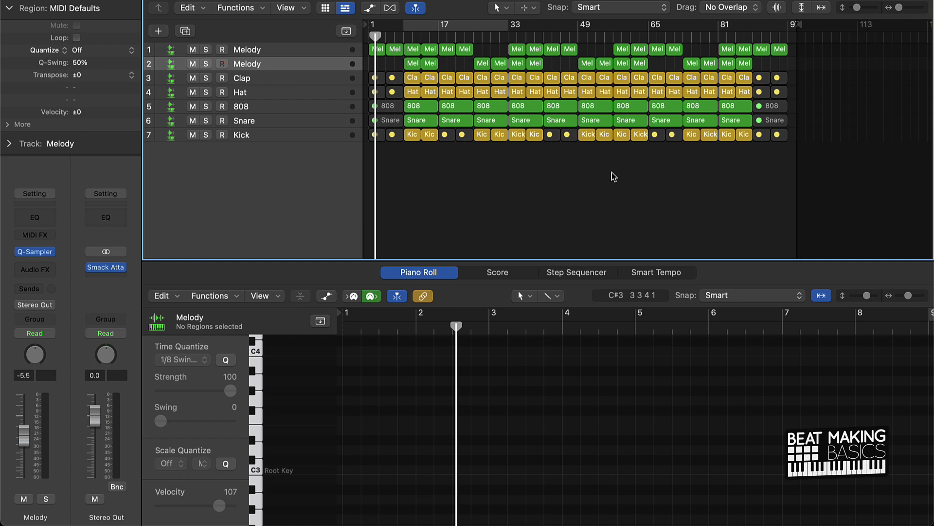
Loop bars 9 to 33 and start playback of the looped section
click(499, 25)
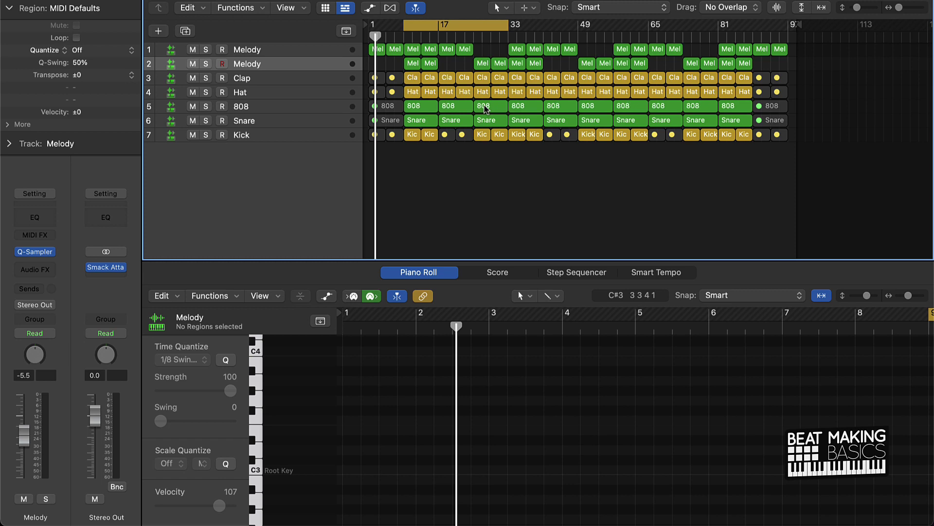
key(space)
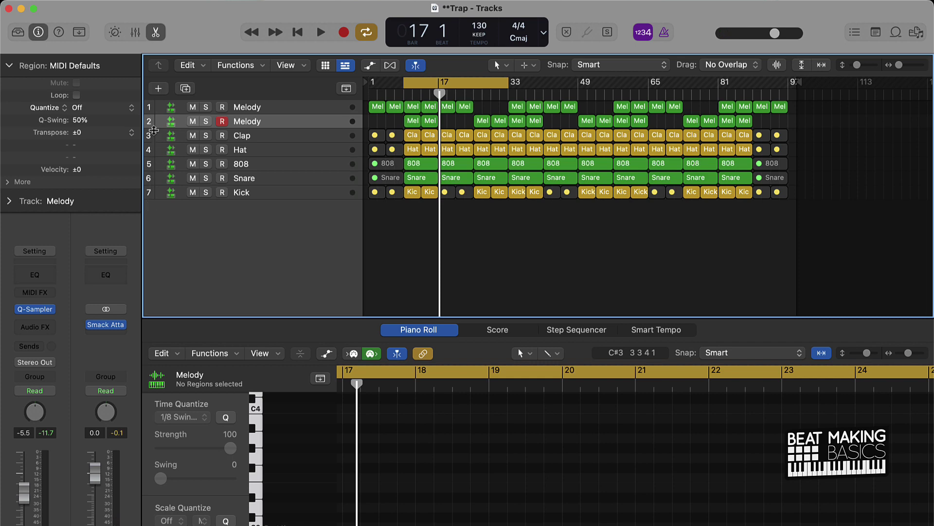
Show the mixer in the lower pane, turn Cycle off, and reset all peak readouts
click(136, 36)
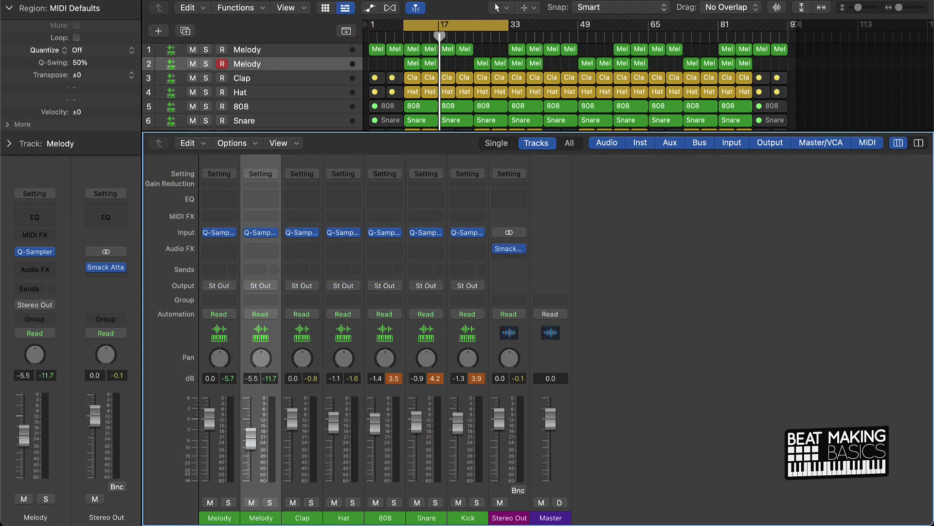
click(461, 28)
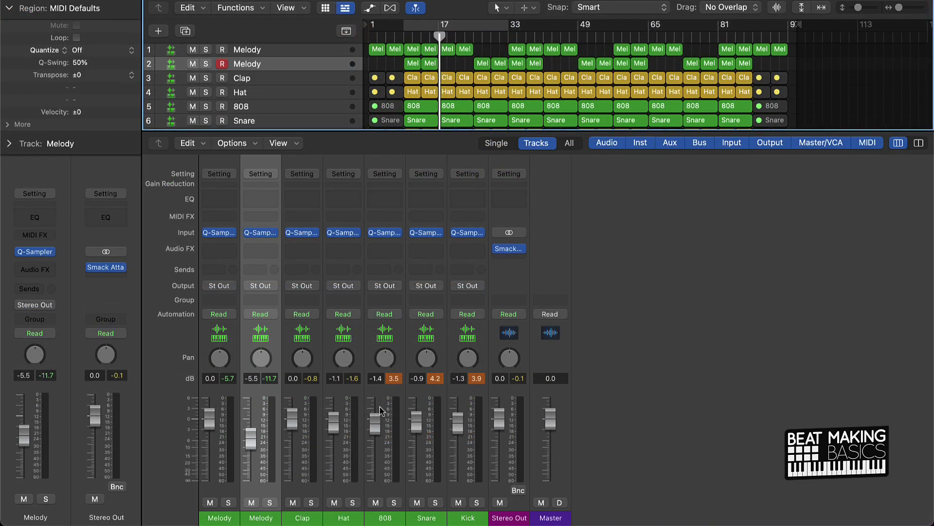
click(393, 379)
mouse_move(498, 249)
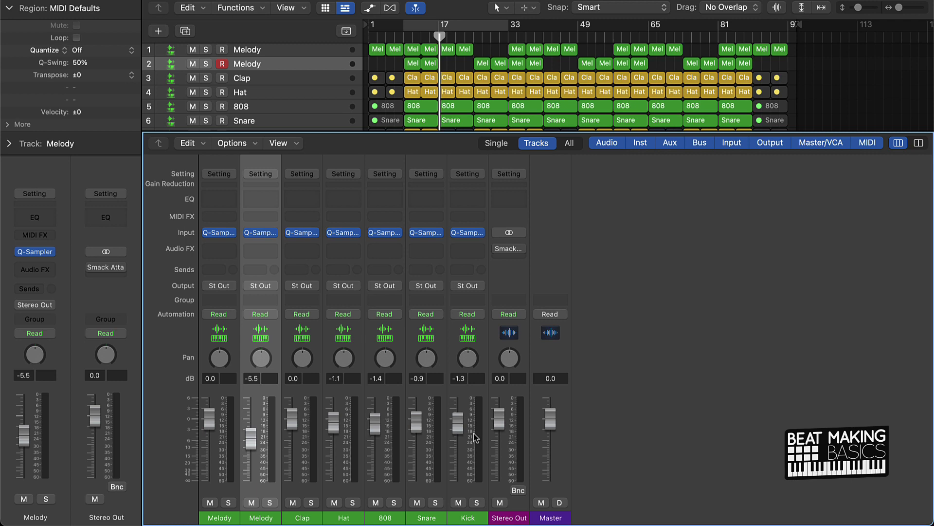
Drop every channel fader to silence, then set the Kick alone to 0 dB
click(469, 489)
key(super+a)
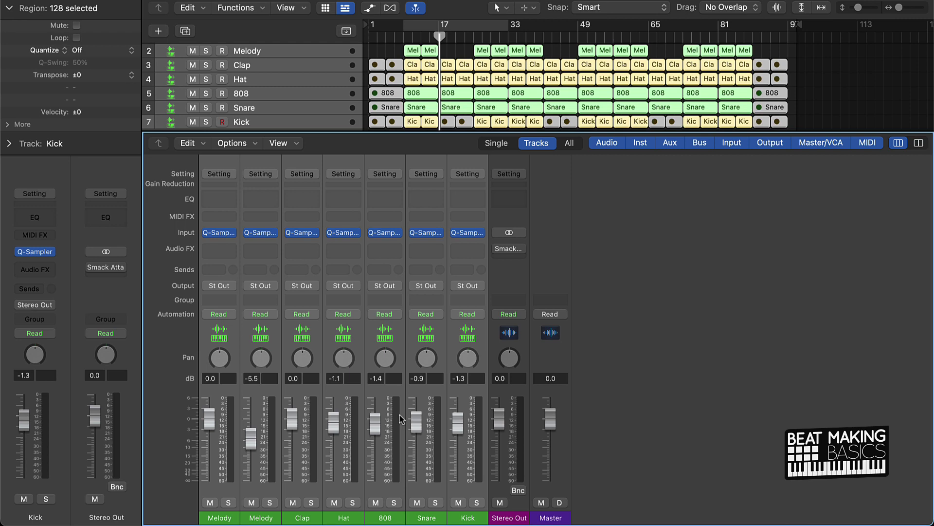
drag(209, 418, 235, 517)
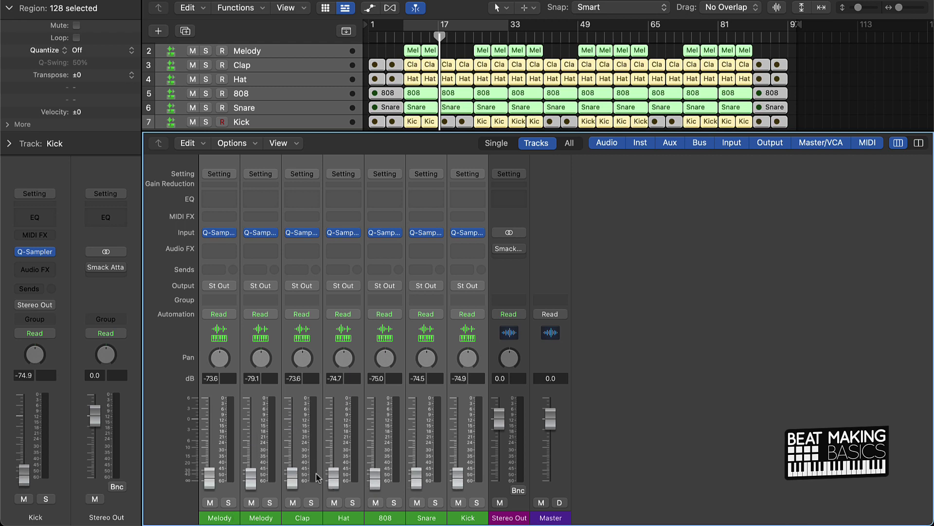
drag(333, 476, 337, 517)
click(470, 486)
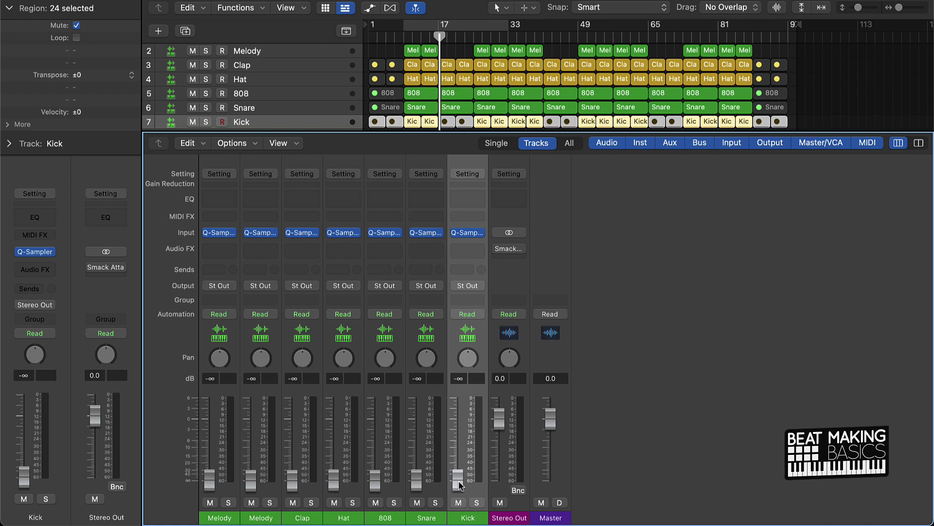
alt+click(459, 483)
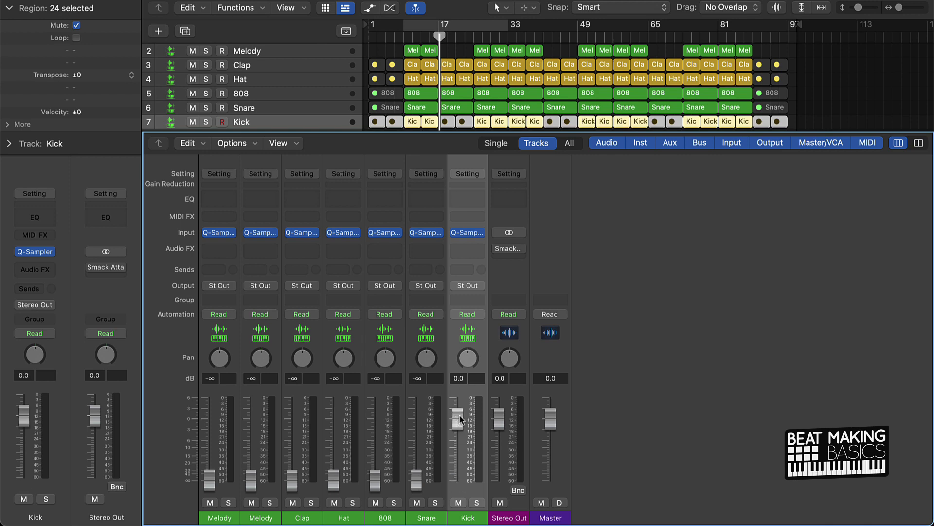
Set a cycle range over bars 9 to 17 and deselect all regions
click(408, 23)
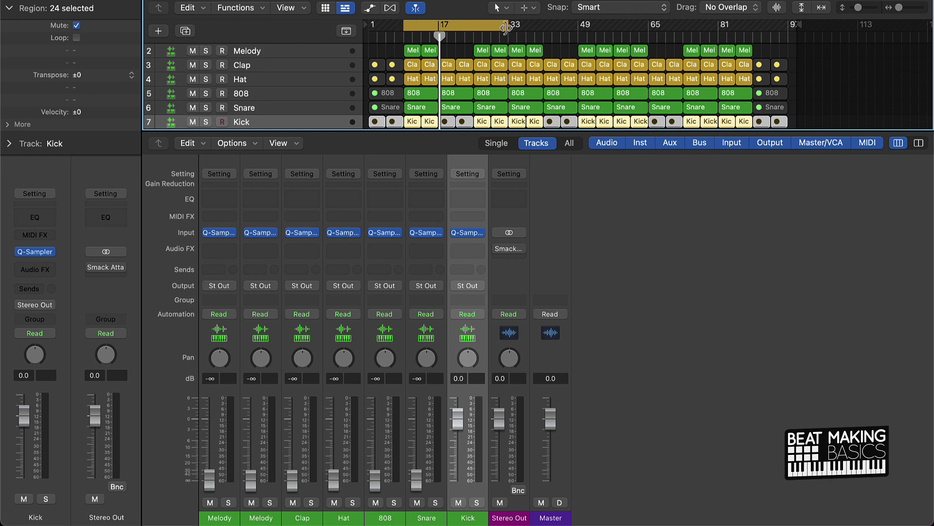
drag(508, 24, 439, 24)
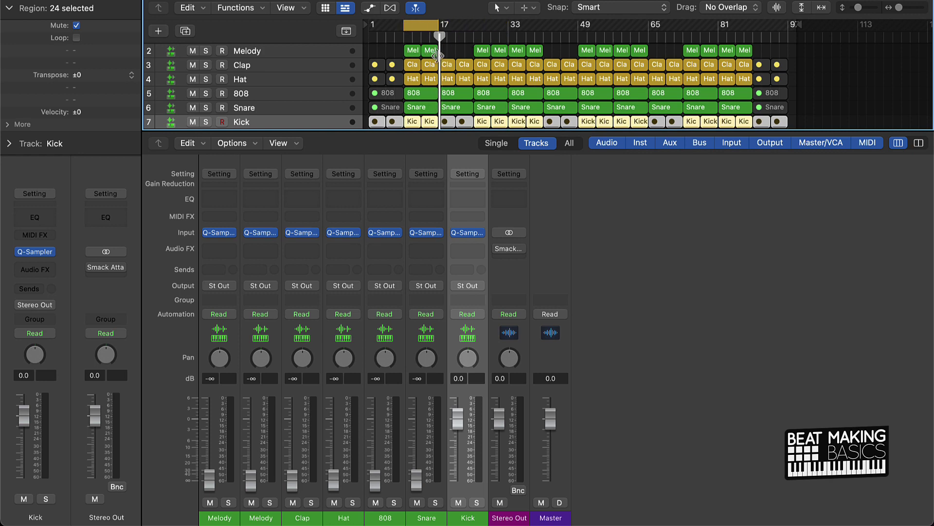
scroll(428, 96, down, 3)
click(428, 96)
scroll(424, 97, up, 5)
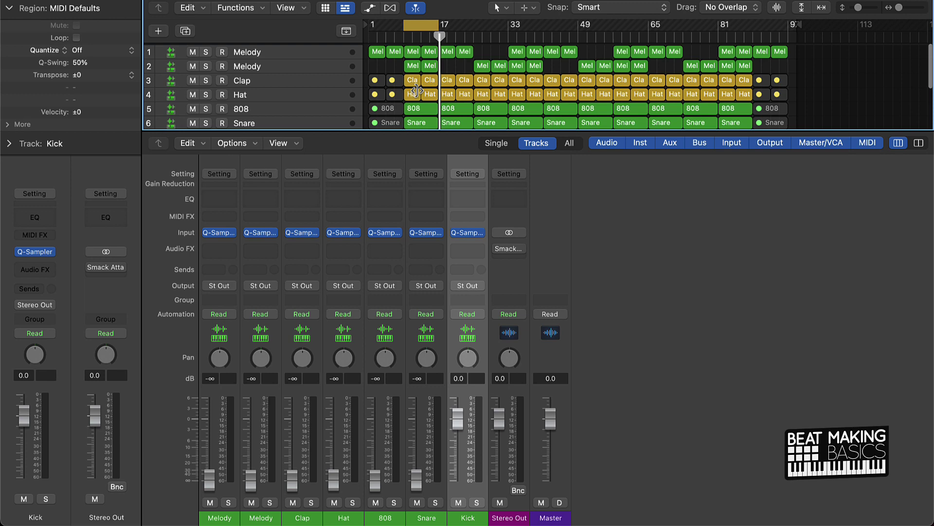
scroll(420, 93, down, 3)
scroll(418, 87, up, 2)
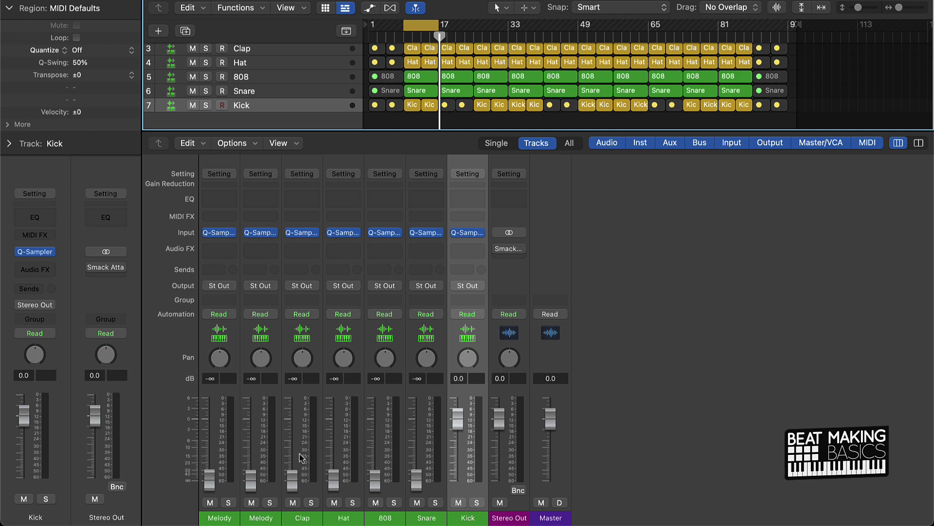
Play the loop and raise Snare to -3.3 dB and Clap to -3.5 dB, resetting peaks
key(space)
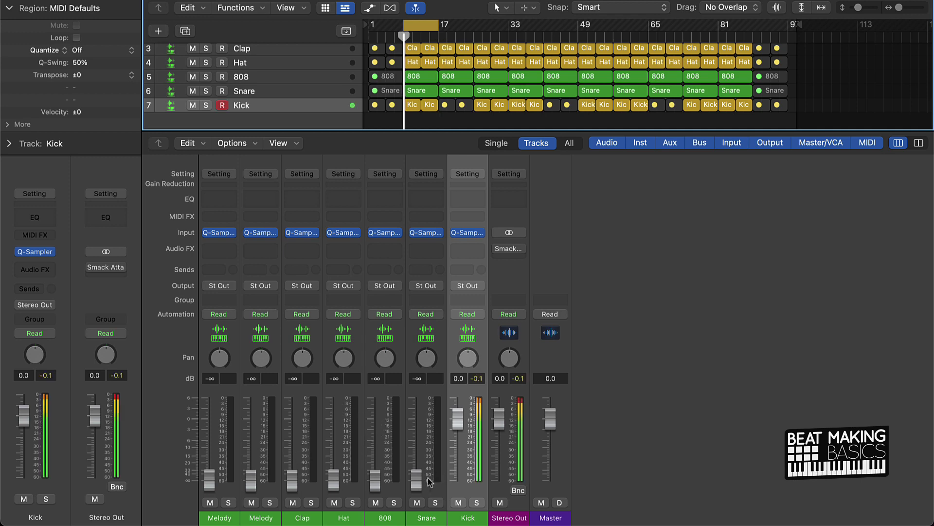
drag(417, 481, 416, 427)
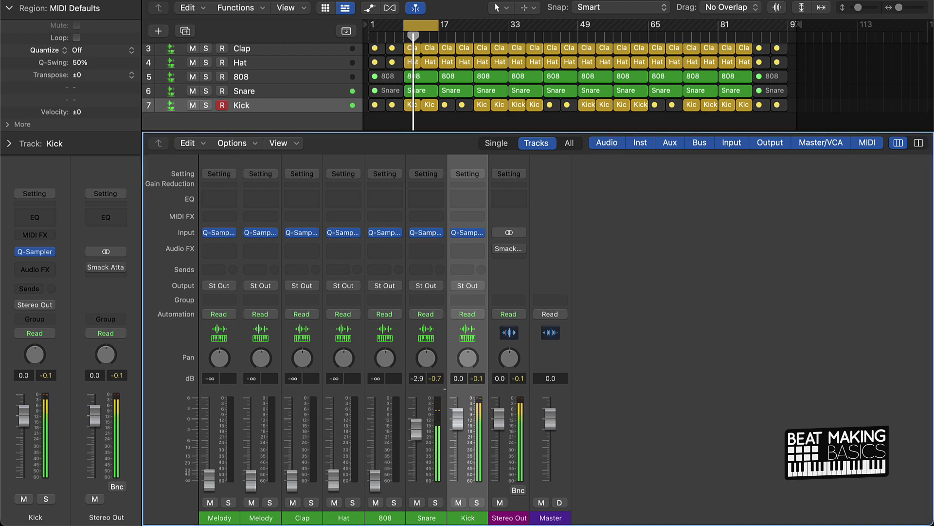
drag(292, 481, 292, 429)
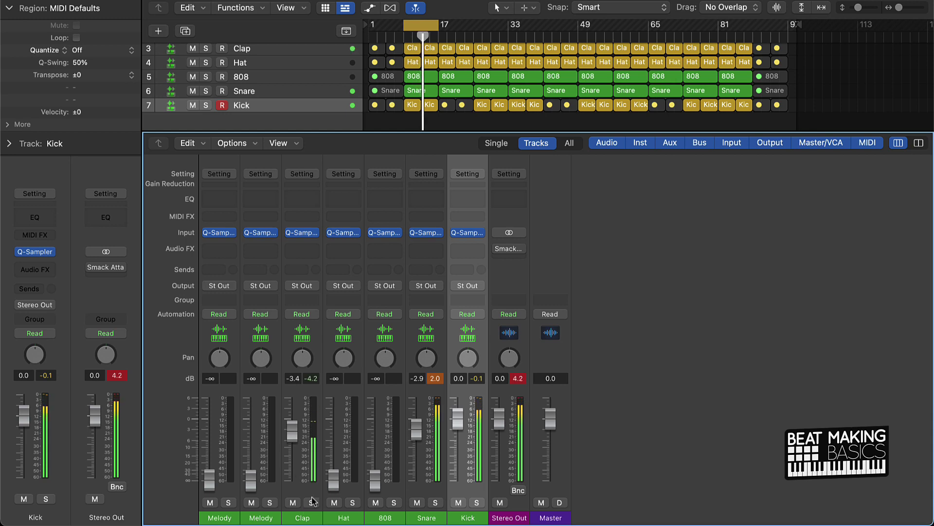
drag(292, 430, 292, 427)
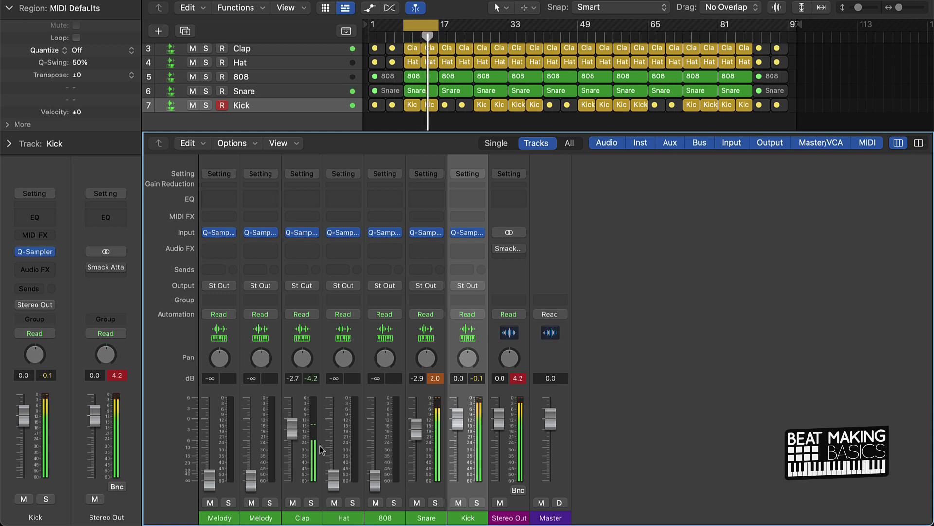
click(435, 379)
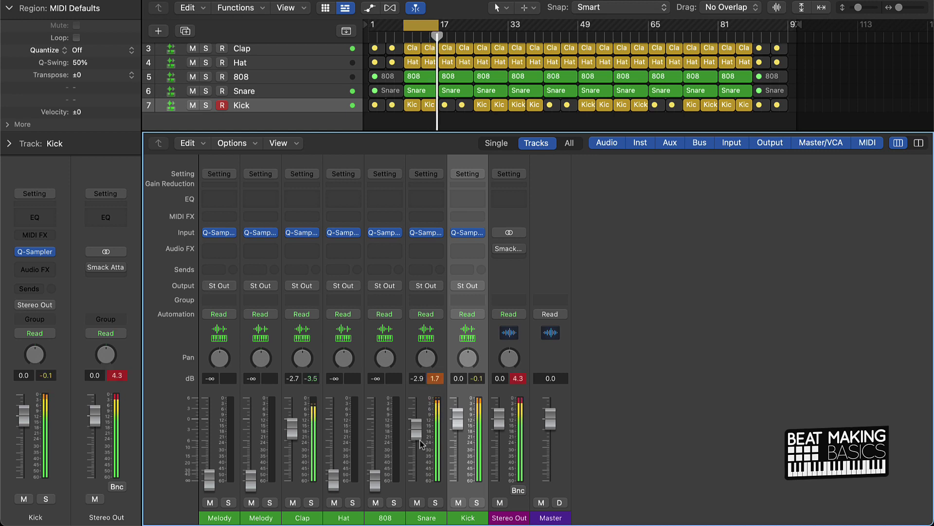
drag(417, 434, 419, 436)
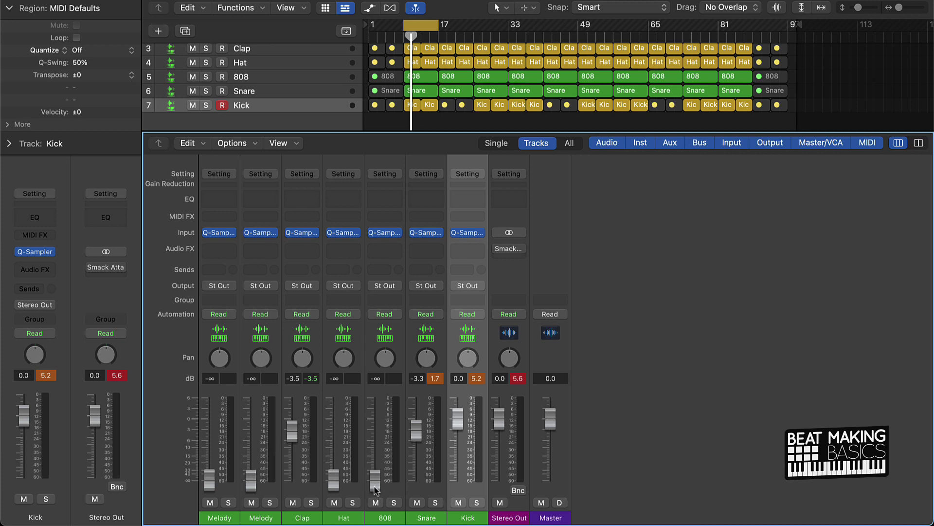
Raise the 808 fader to -5.0 dB and the Hat fader to -8.4 dB
drag(375, 488, 375, 442)
drag(333, 480, 333, 444)
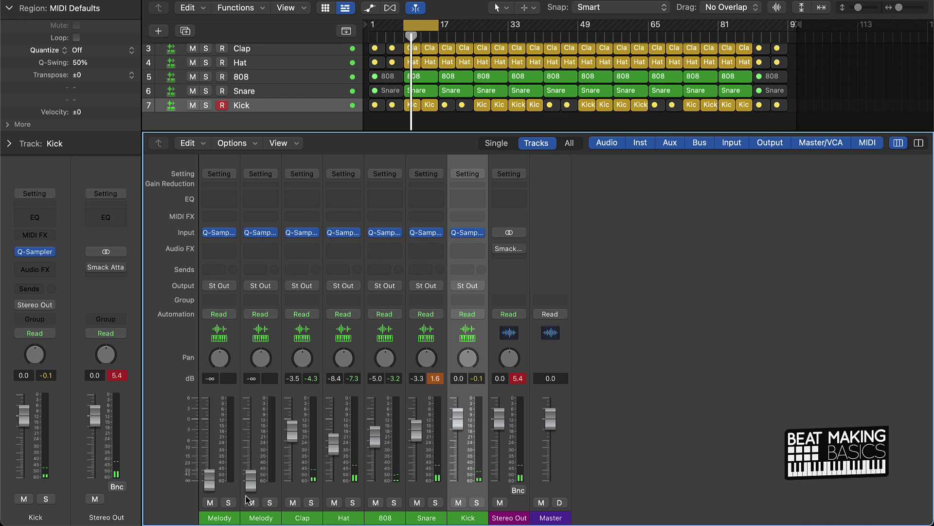
Stop playback and briefly show, then hide, the volume automation lanes
key(space)
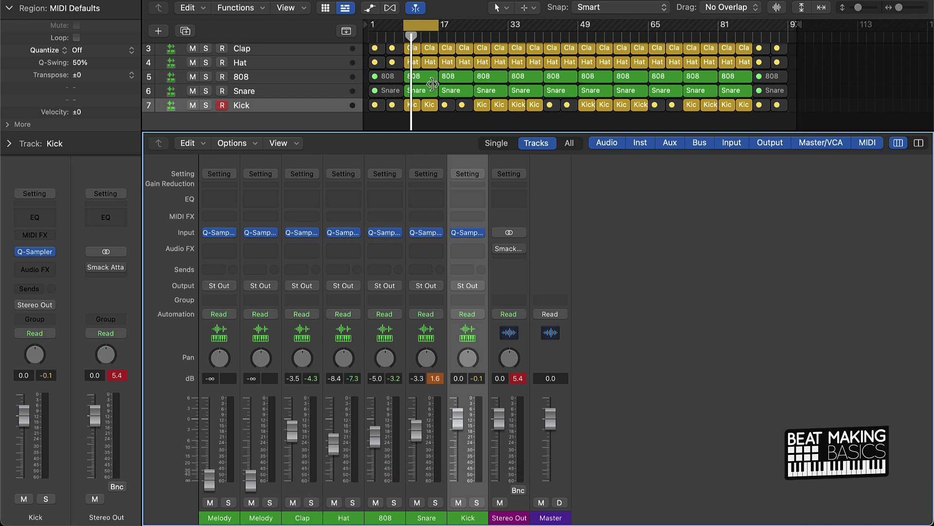
scroll(465, 53, up, 3)
key(a)
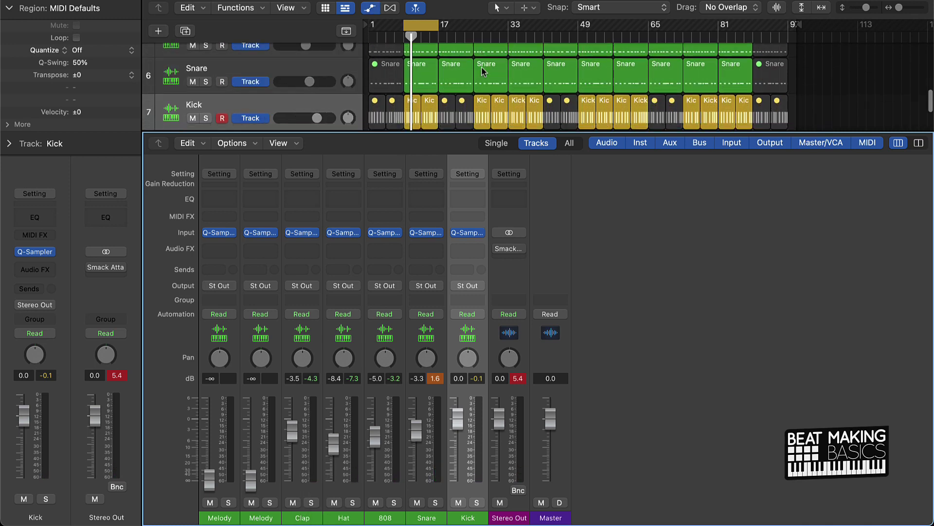
scroll(480, 69, up, 5)
scroll(536, 78, up, 3)
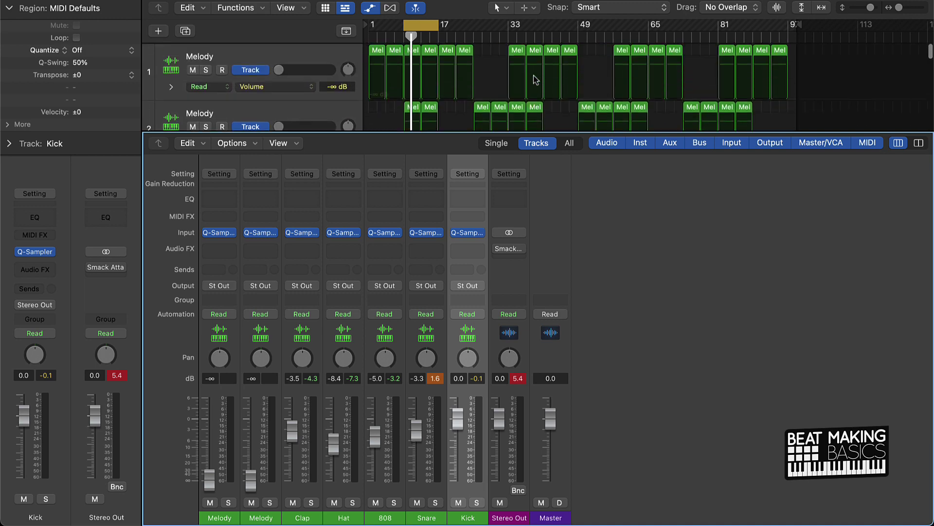
key(a)
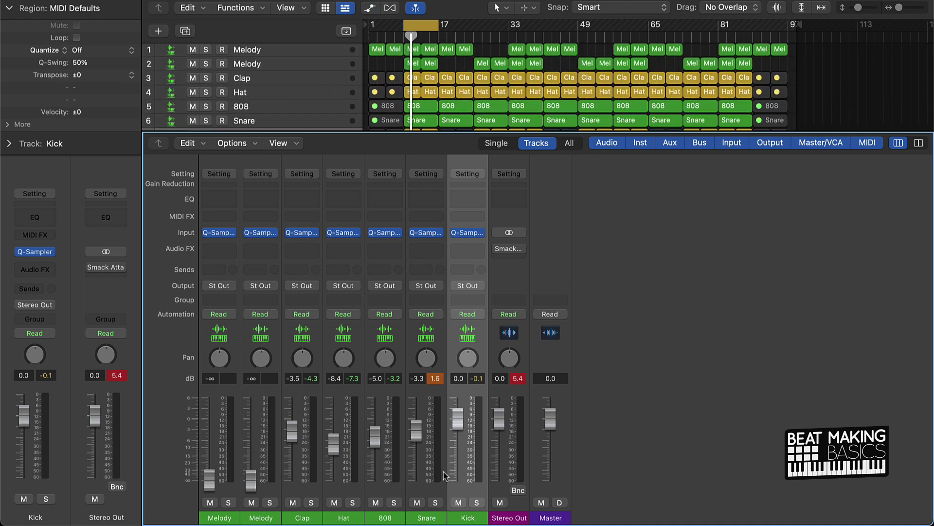
Raise both Melody faders together to -7.8 and -11.4 dB and play with Cycle off
click(261, 517)
shift+click(219, 518)
drag(209, 479, 210, 445)
key(space)
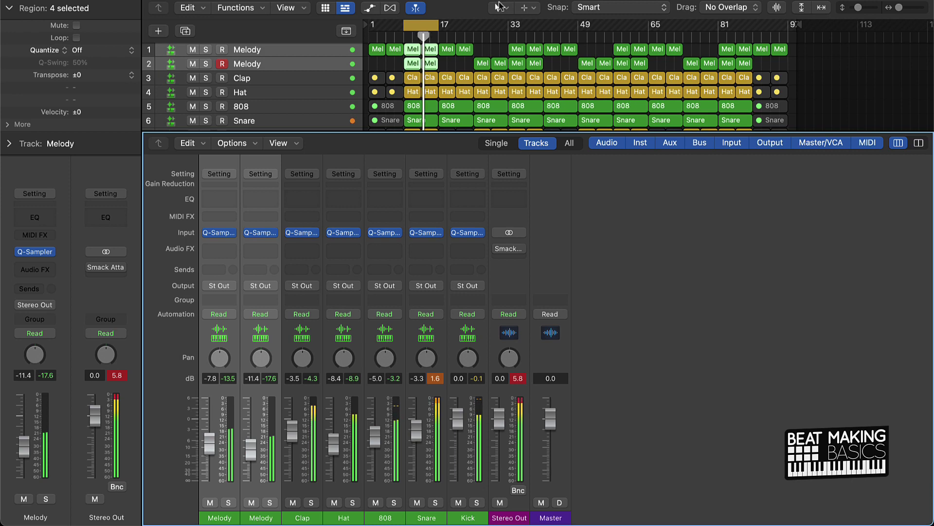
click(438, 34)
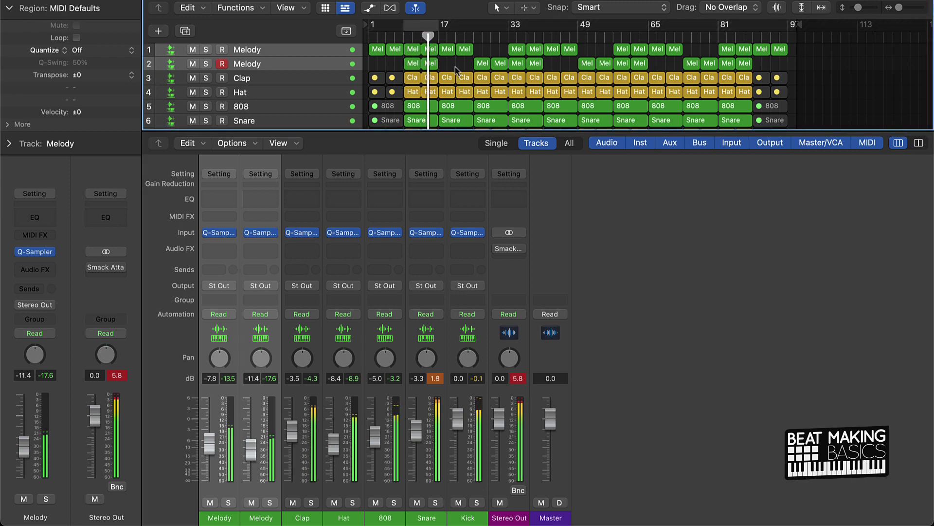
click(434, 379)
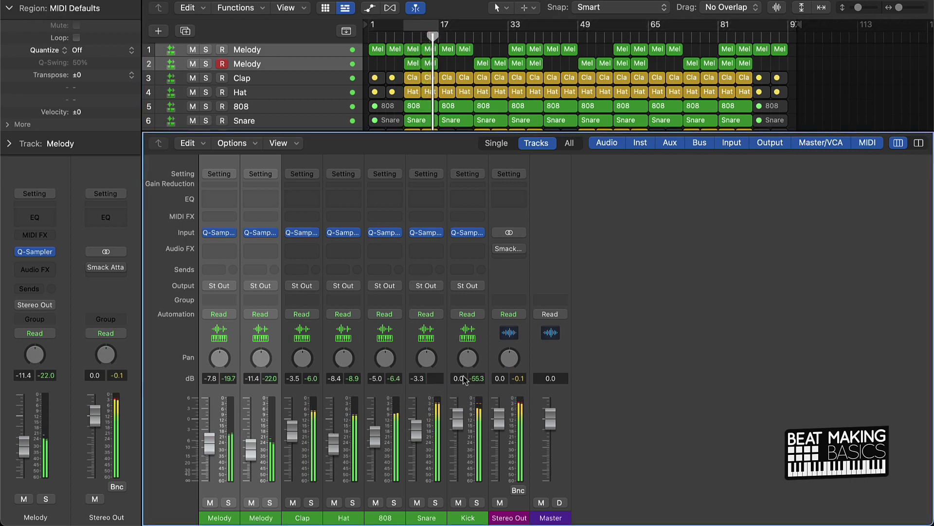
click(448, 438)
Trim all faders together to Kick -0.7, Snare -5.3, Clap -4.2, 808 -5.7, Hat -9.1 dB
key(cmd+a)
drag(208, 455, 209, 460)
click(432, 383)
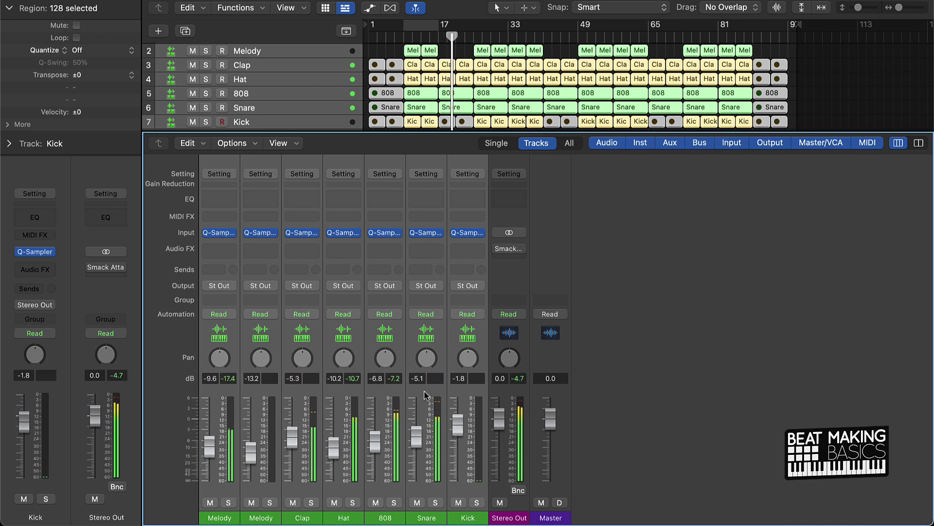
drag(417, 444, 417, 438)
click(420, 430)
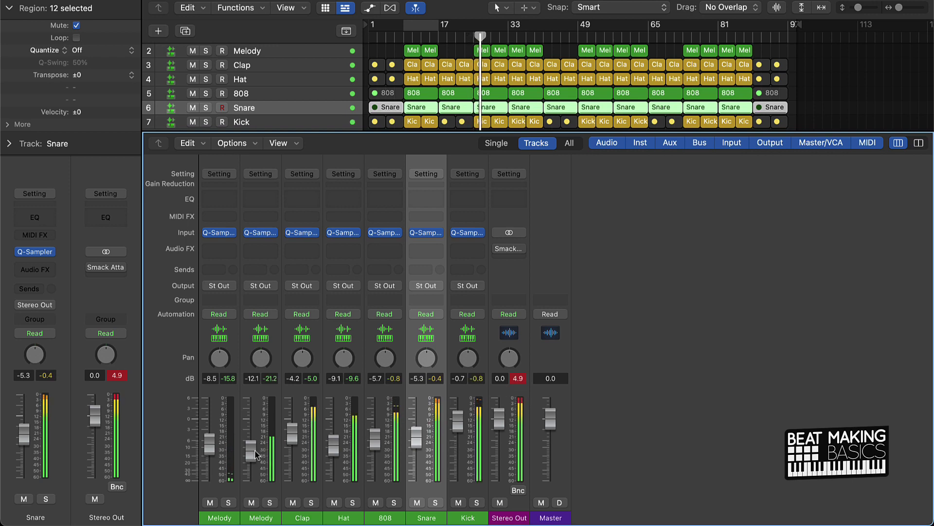
Nudge the second Melody so Melodies read -8.5/-10.8 dB, then select the Melody strips
drag(251, 451, 251, 446)
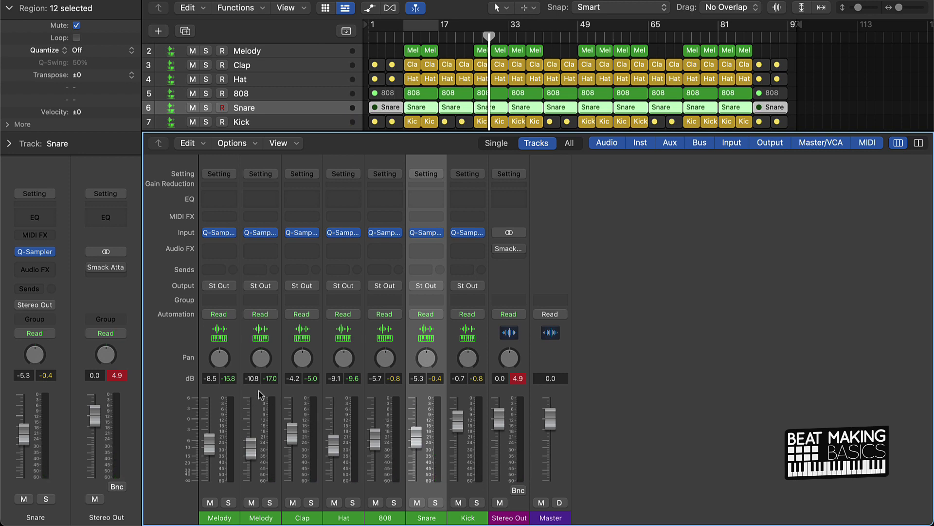
drag(260, 394, 224, 395)
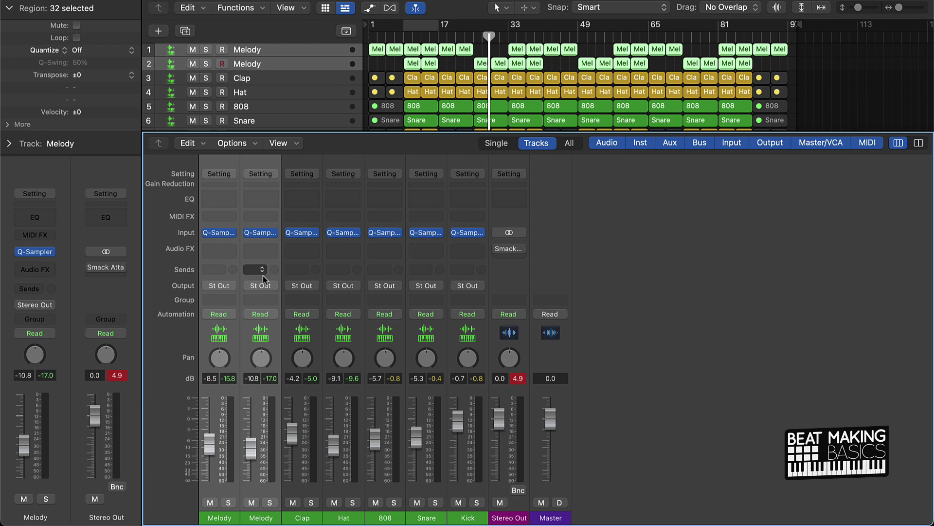
click(265, 510)
Add Channel EQ to the first Melody with a steep low cut near 228 Hz, looping bars 9–17
click(217, 248)
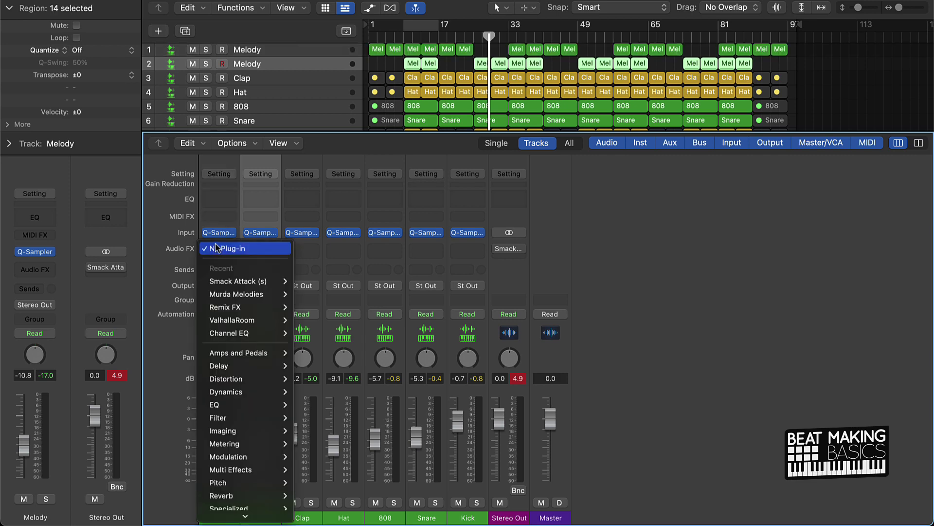
click(225, 201)
click(217, 201)
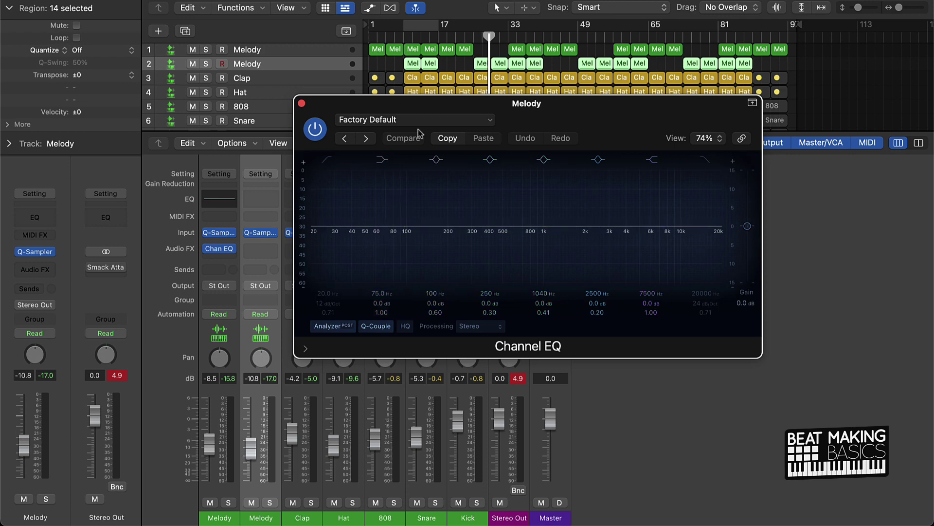
click(432, 23)
click(251, 502)
key(space)
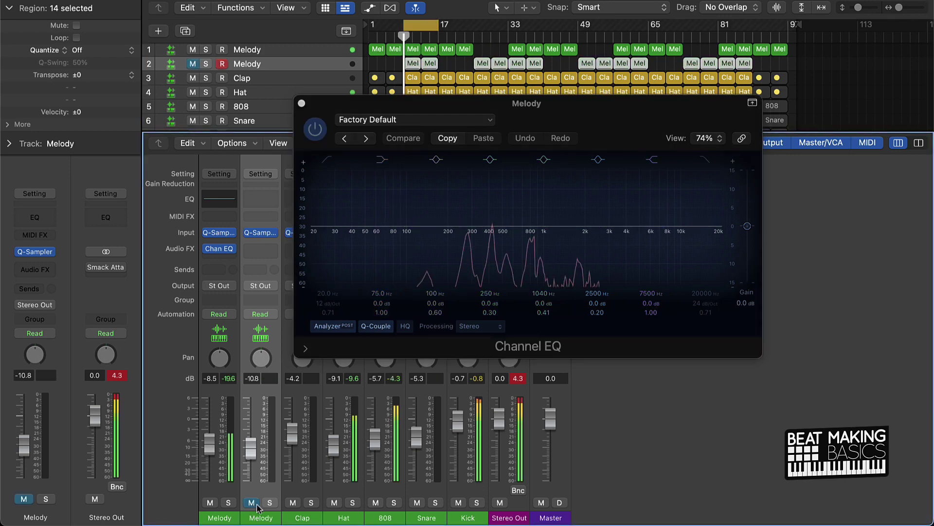
click(329, 160)
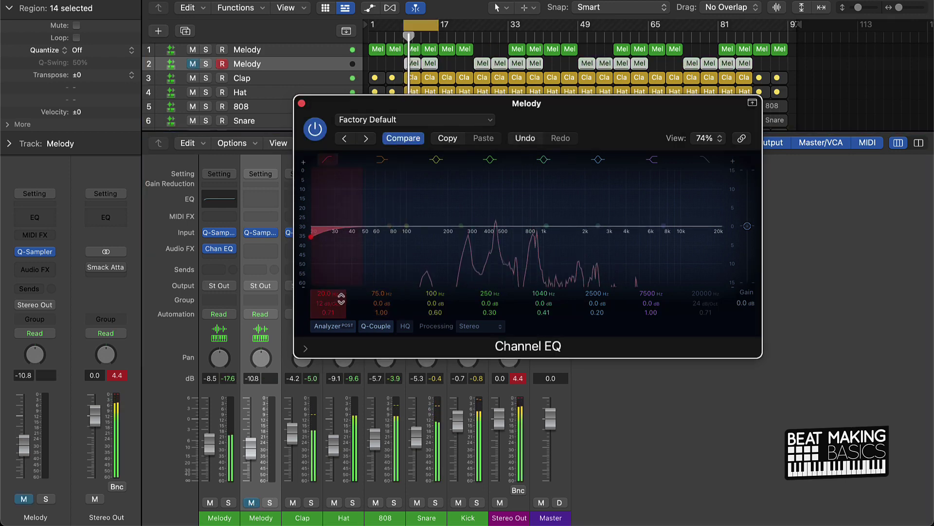
drag(328, 312, 316, 268)
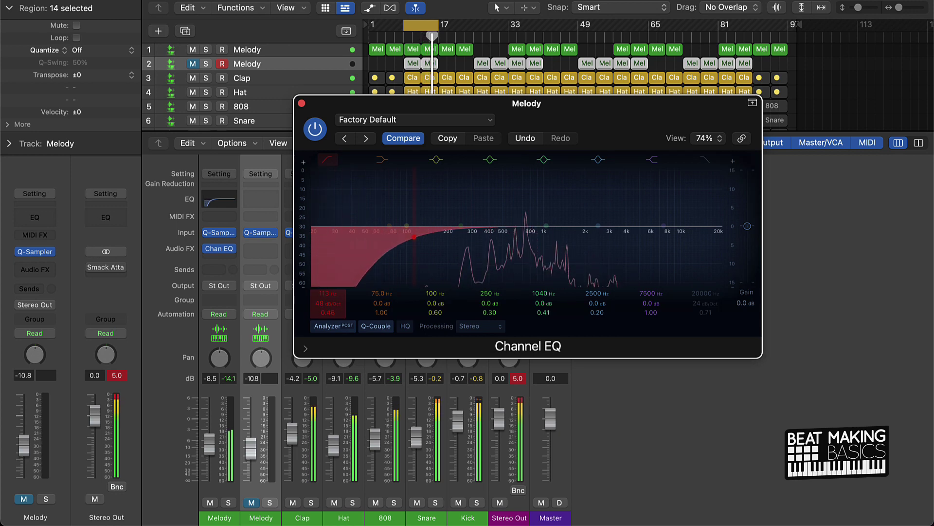
drag(326, 312, 323, 279)
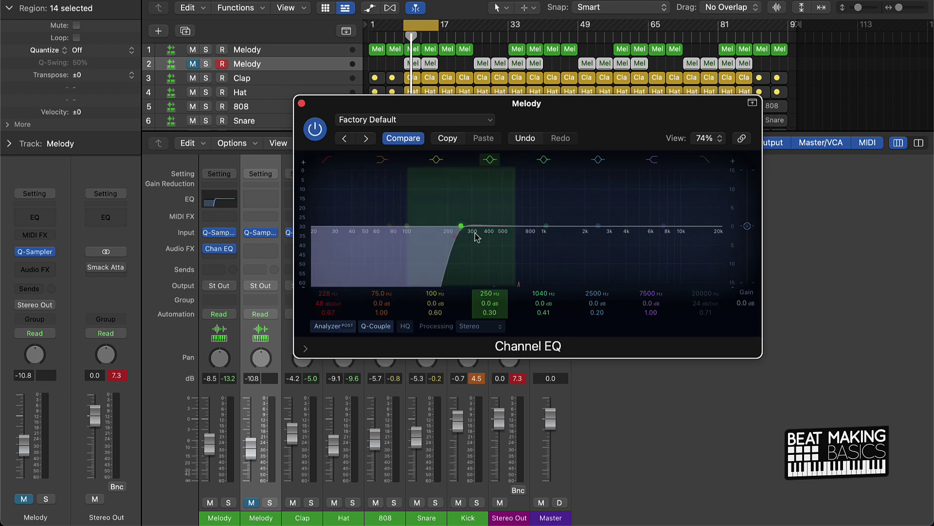
click(302, 103)
Add Channel EQ to the second Melody with a 48 dB/Oct low cut near 200 Hz
click(253, 200)
click(328, 159)
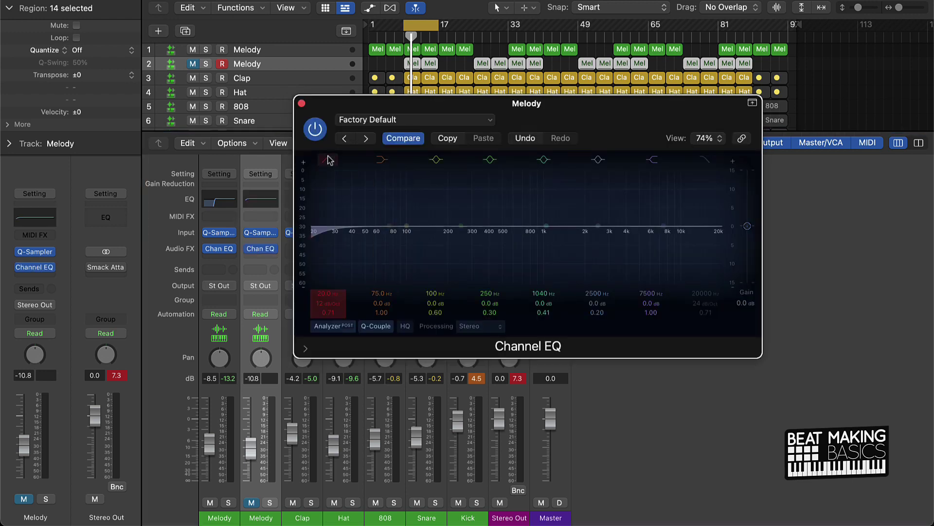
drag(336, 311, 328, 281)
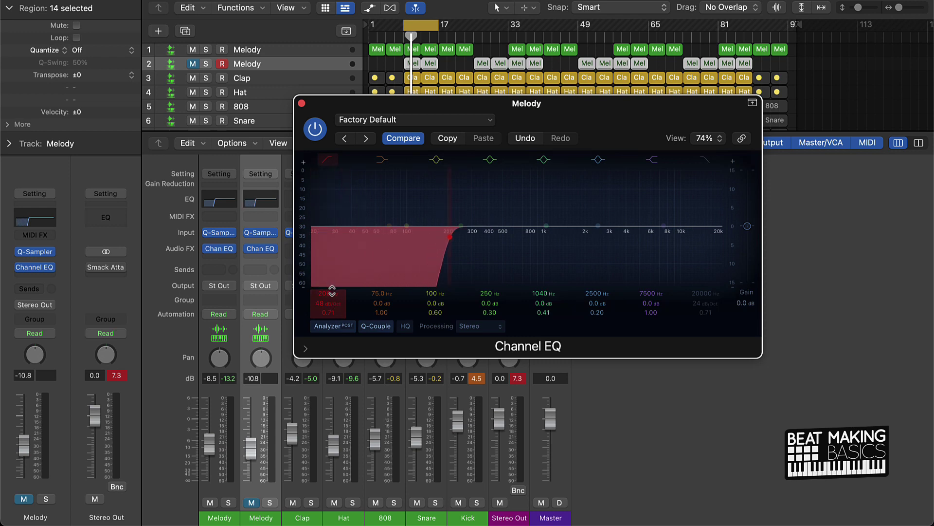
click(210, 503)
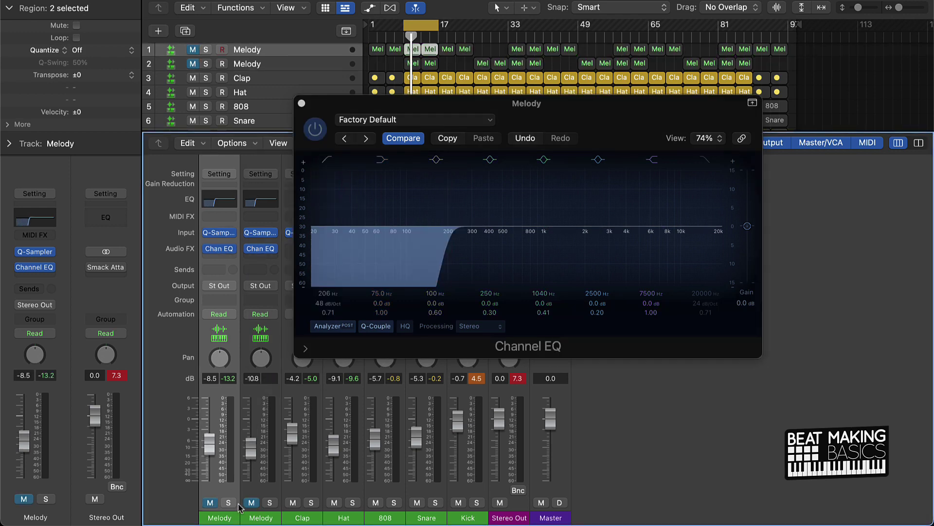
key(space)
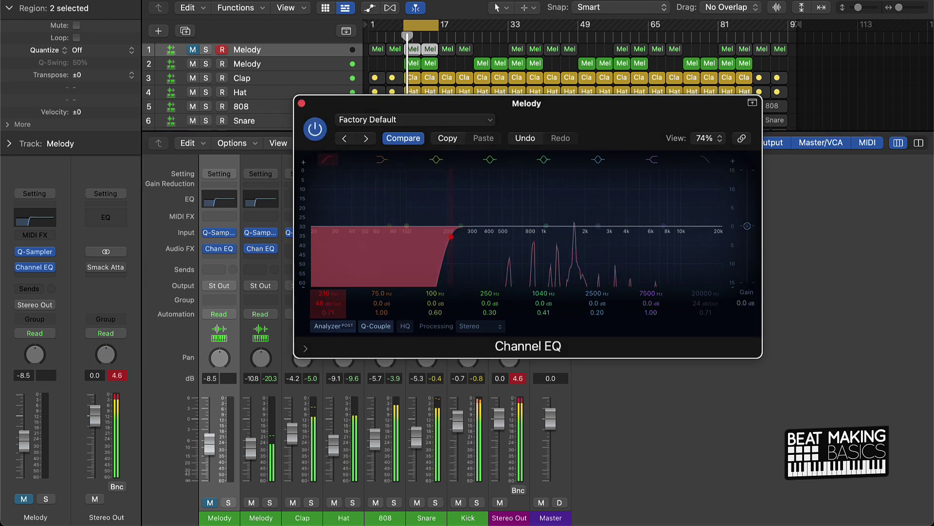
drag(328, 294, 328, 288)
Close the second Melody's EQ, unmute the first Melody, and replay the mix with peaks reset
click(301, 103)
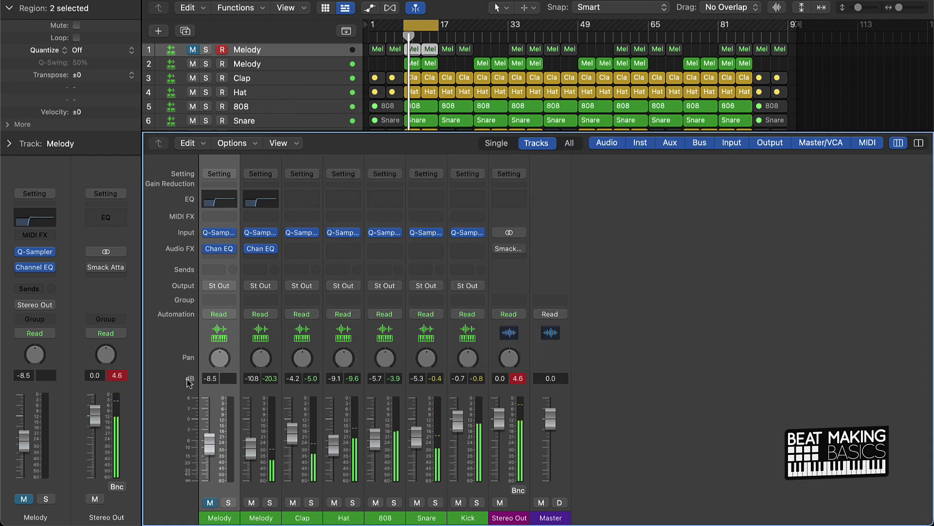
click(209, 502)
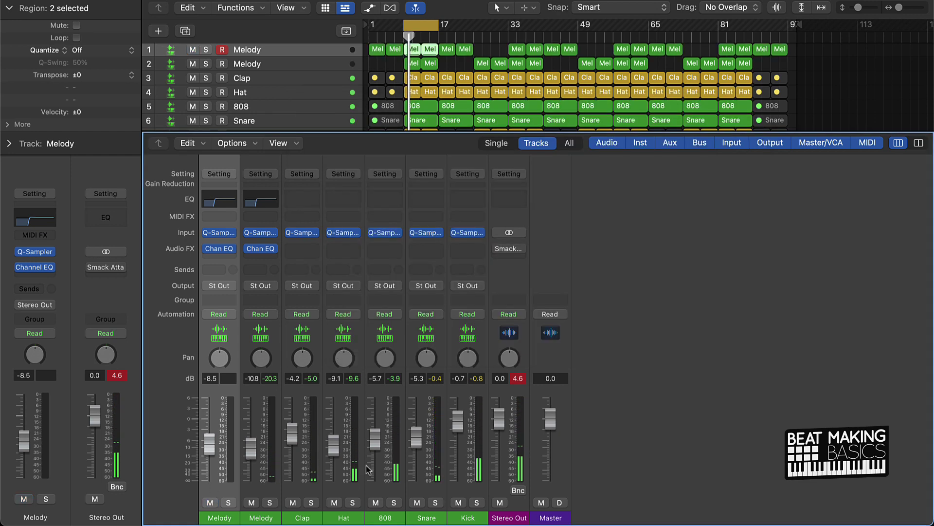
click(516, 383)
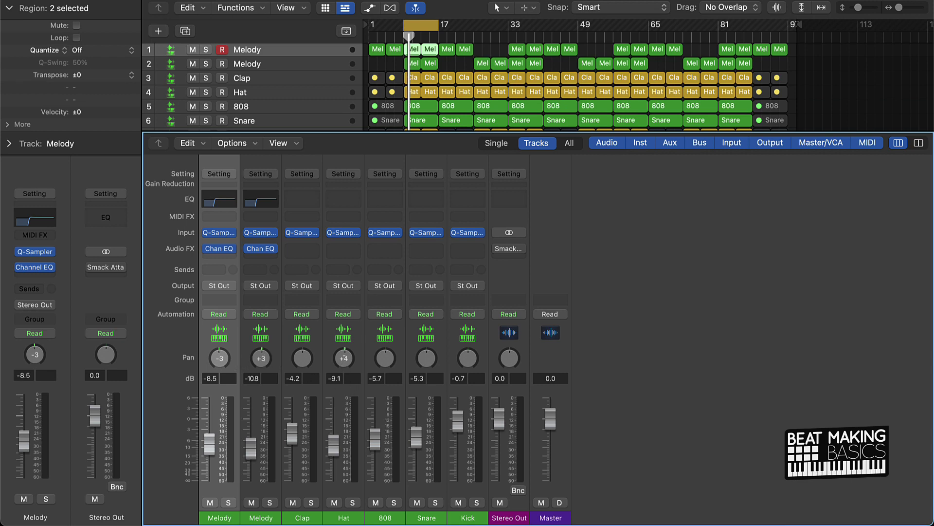
key(space)
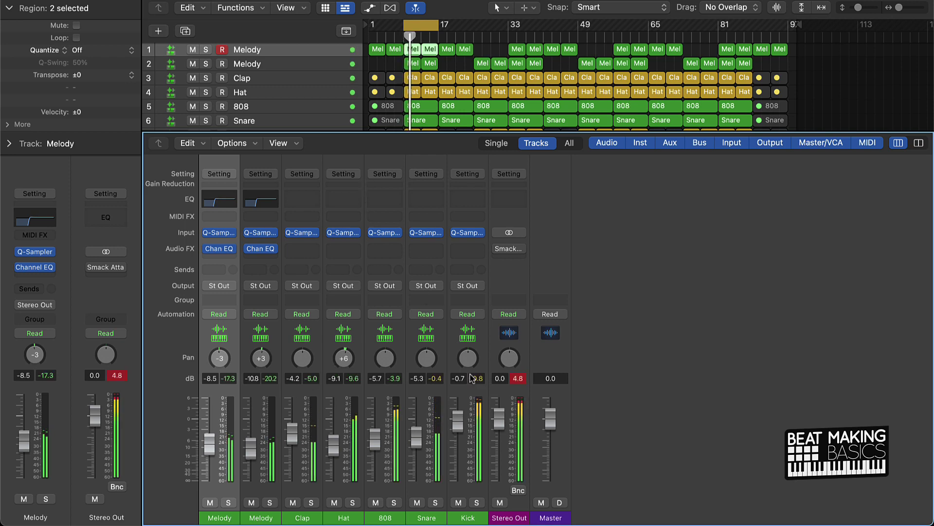
click(518, 378)
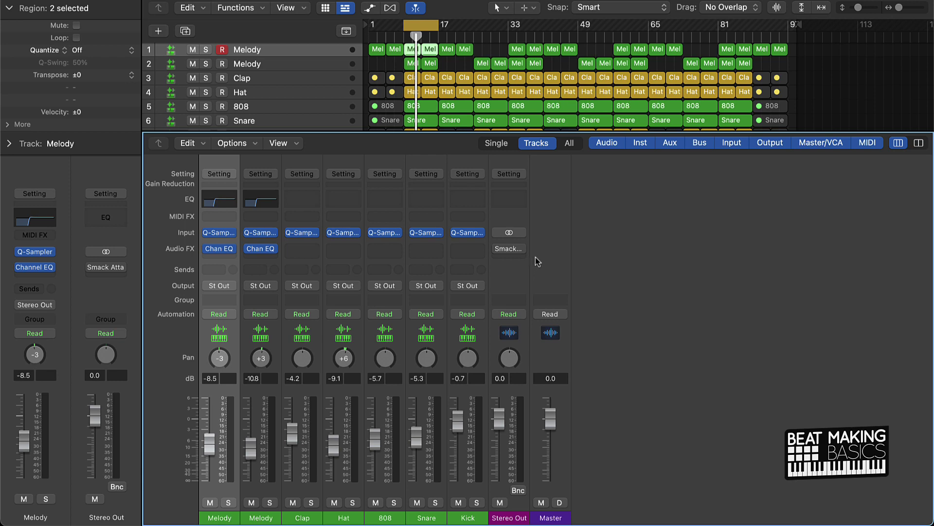
Open the Smack Attack plug-in on Stereo Out, then close it again
click(515, 249)
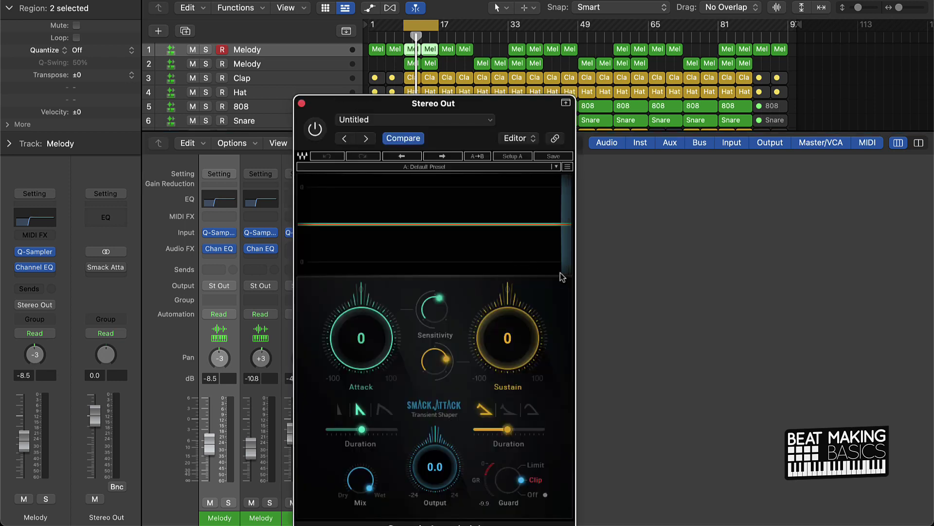
drag(508, 122, 438, 46)
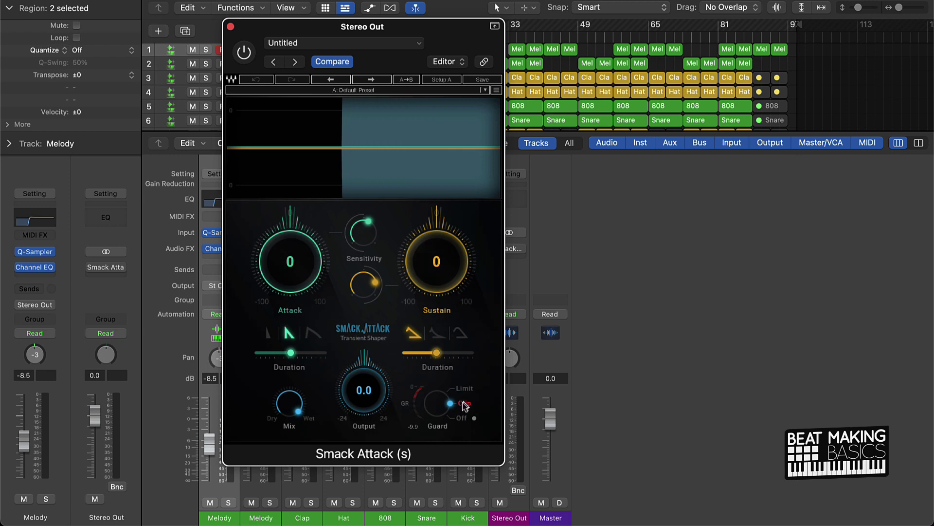
click(231, 26)
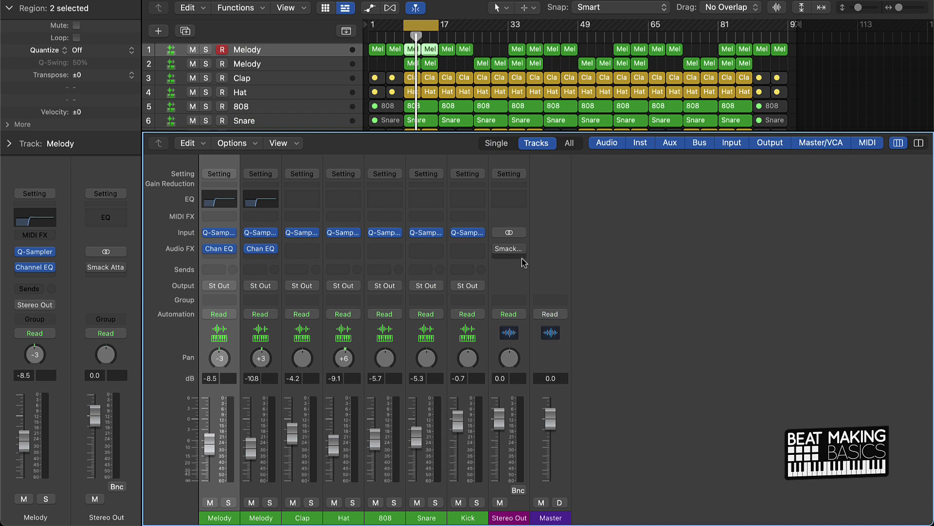
Insert a stereo Adaptive Limiter on Stereo Out with 0.0 dB gain and -0.1 dB ceiling
click(522, 262)
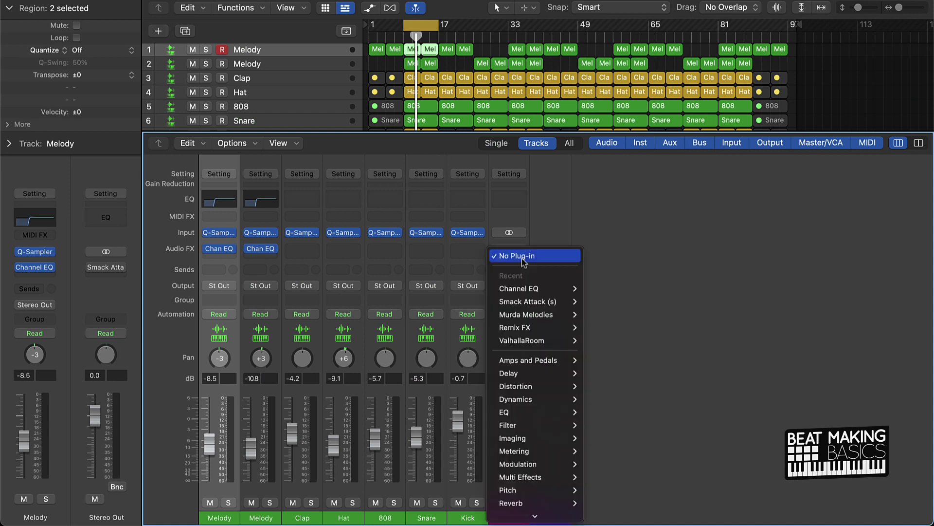
mouse_move(536, 389)
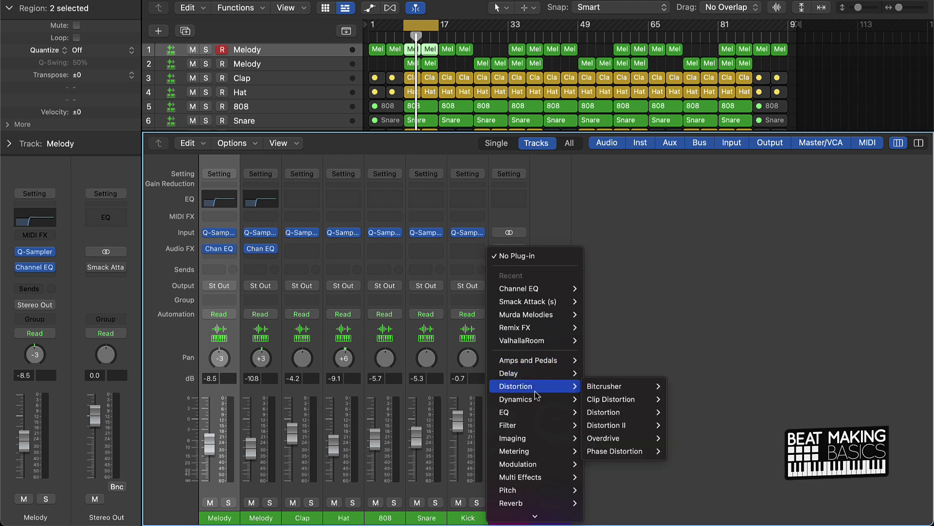
mouse_move(621, 404)
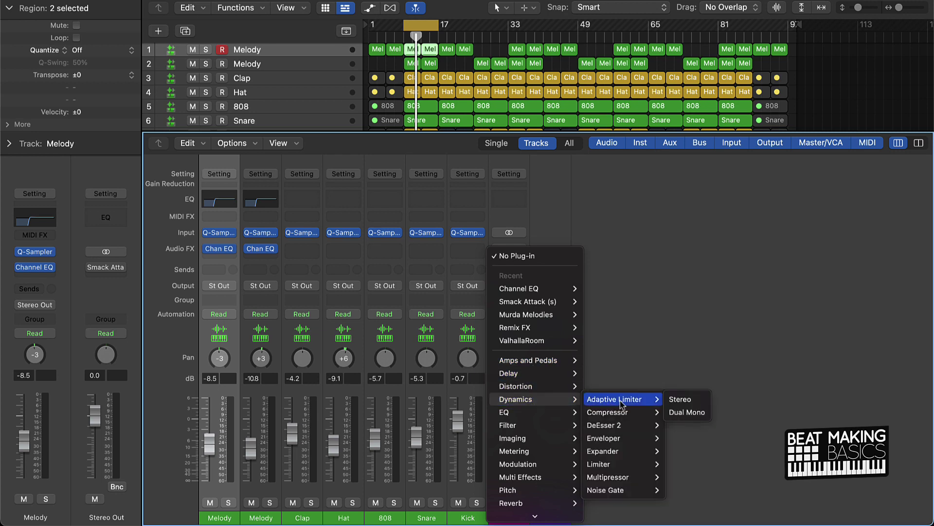
click(679, 399)
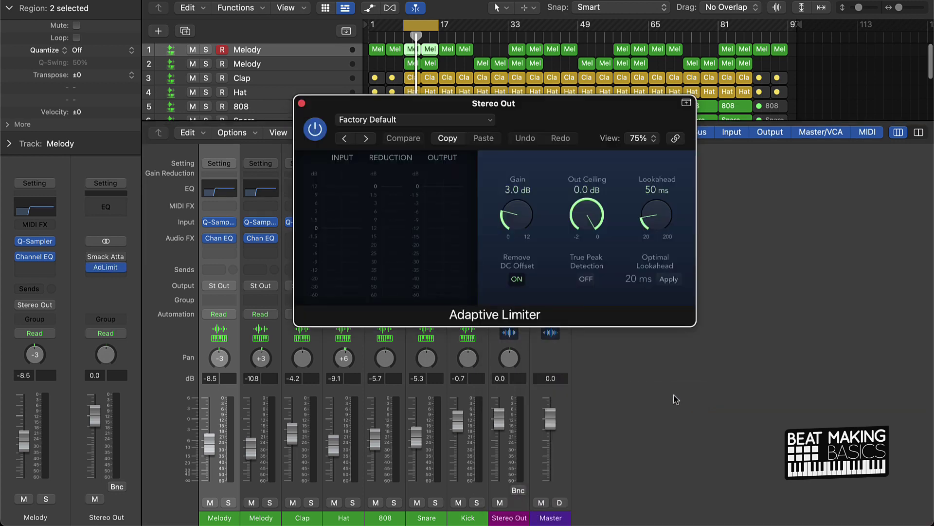
drag(506, 219, 577, 321)
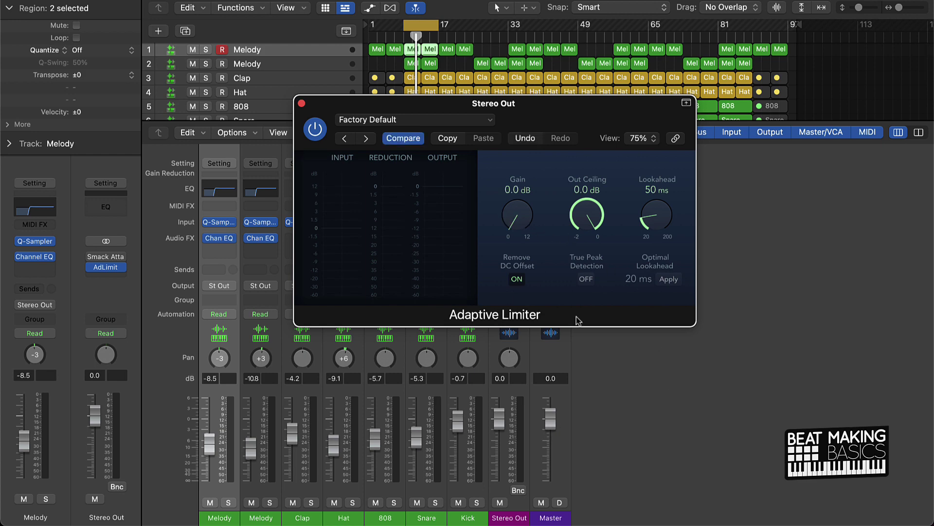
drag(597, 226, 594, 229)
Close the Adaptive Limiter window and play the beat through it, with Stereo Out peaking at -0.1 dB
click(302, 104)
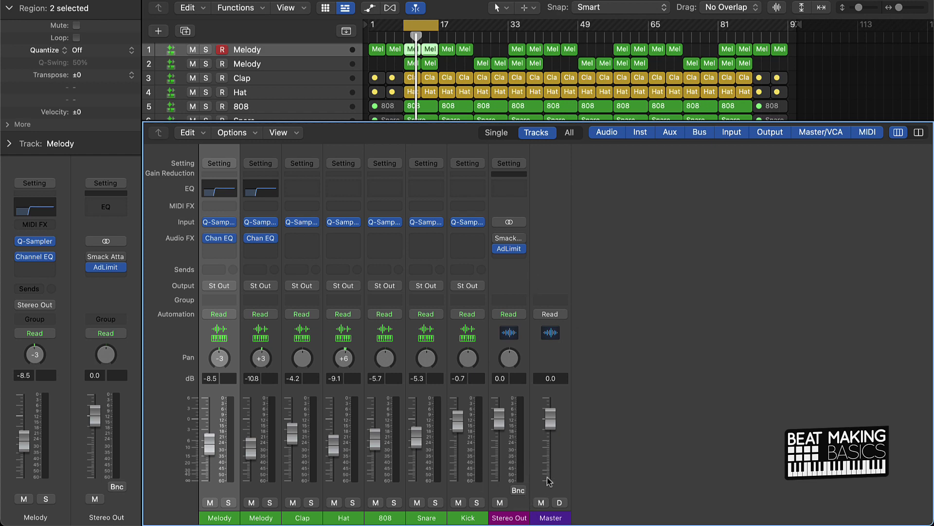
key(space)
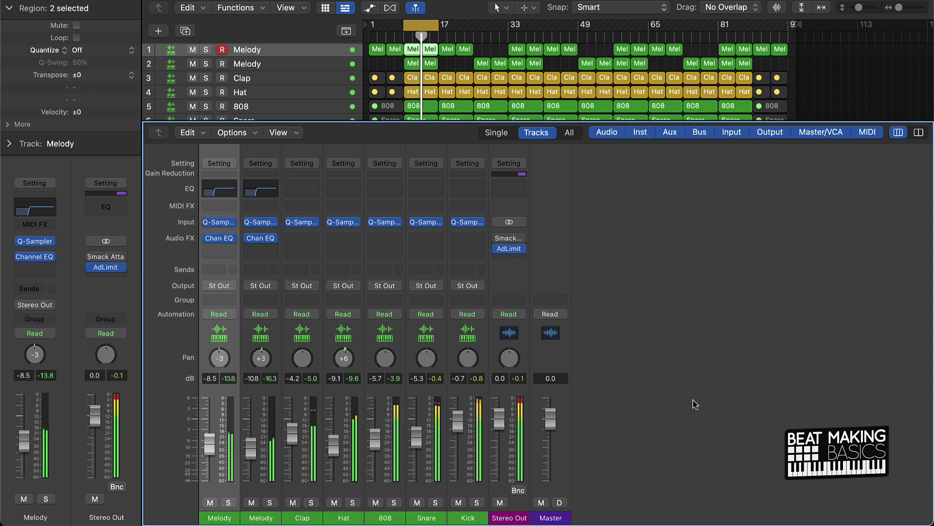
key(space)
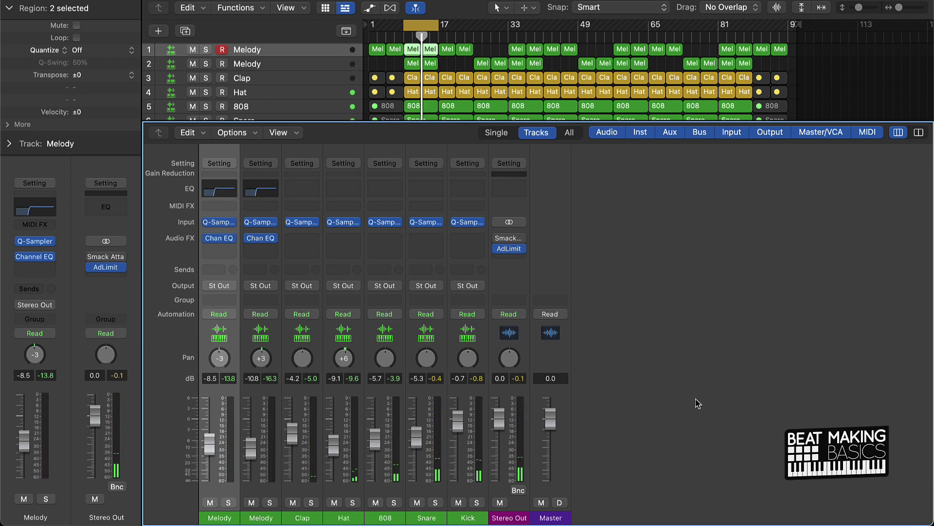
Deselect the regions and close the mixer so the seven-track arrangement fills the window
click(447, 64)
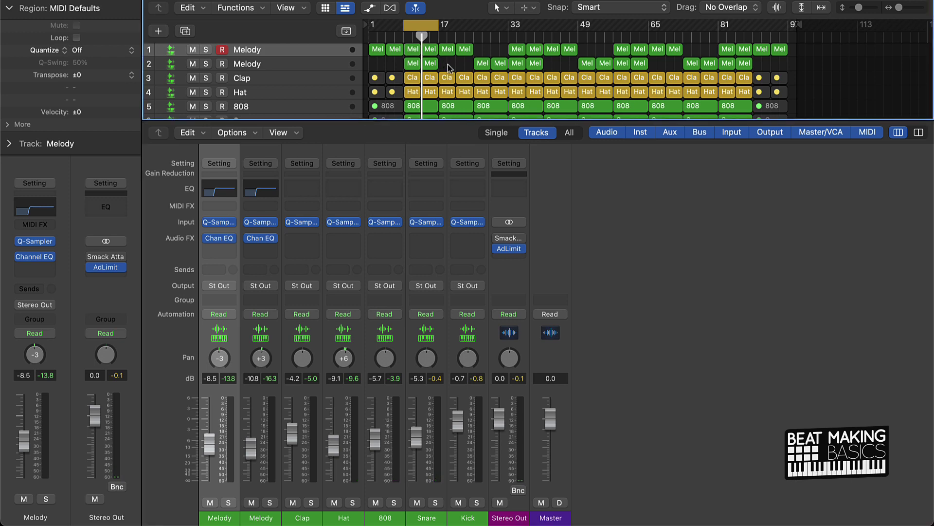
key(p)
key(p)
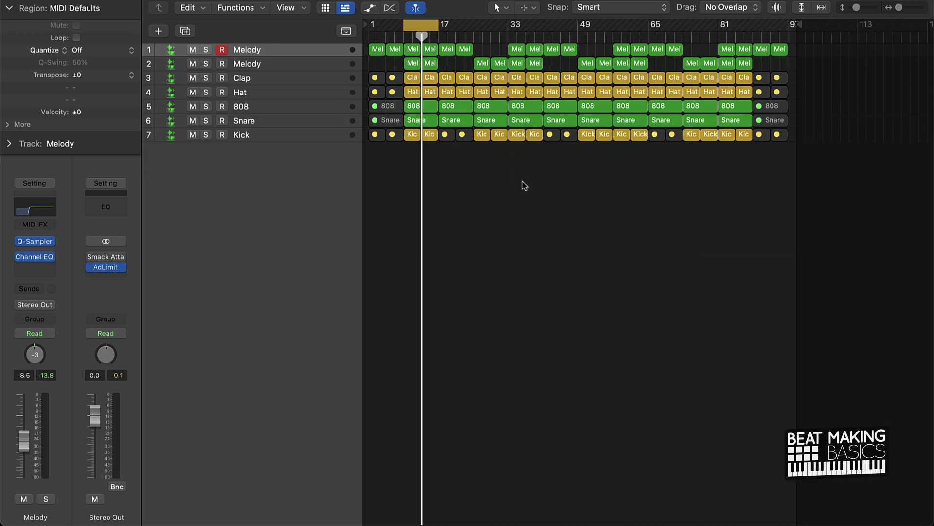